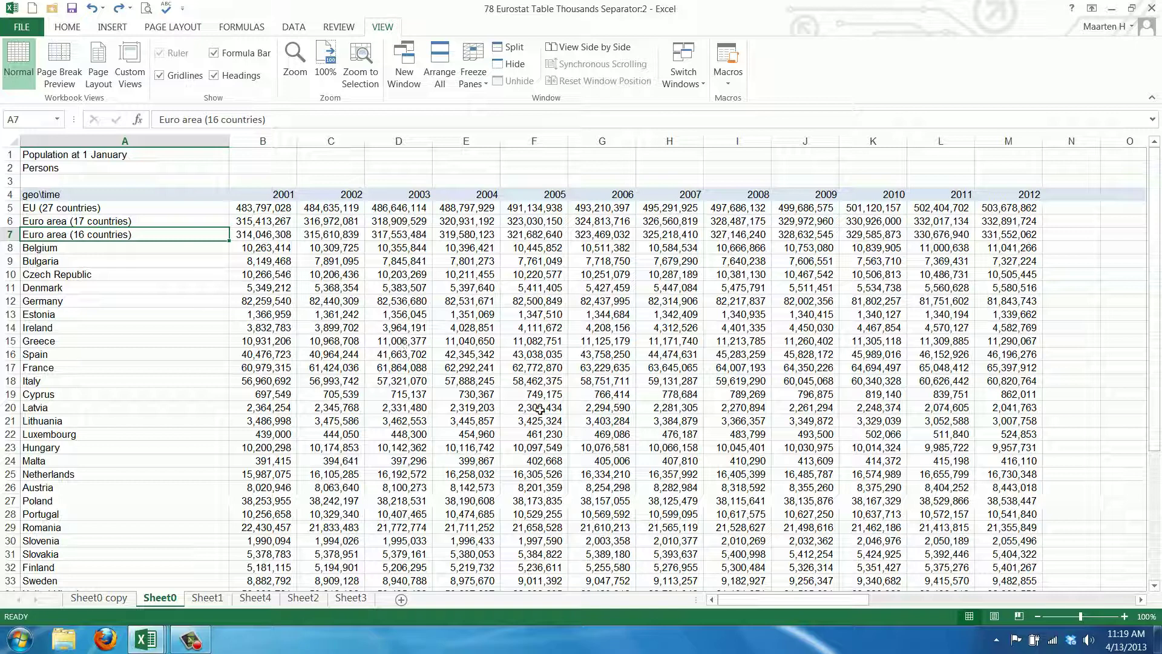
- Split the Eurostat sheet vertically at column F with View > Split
left_click(535, 141)
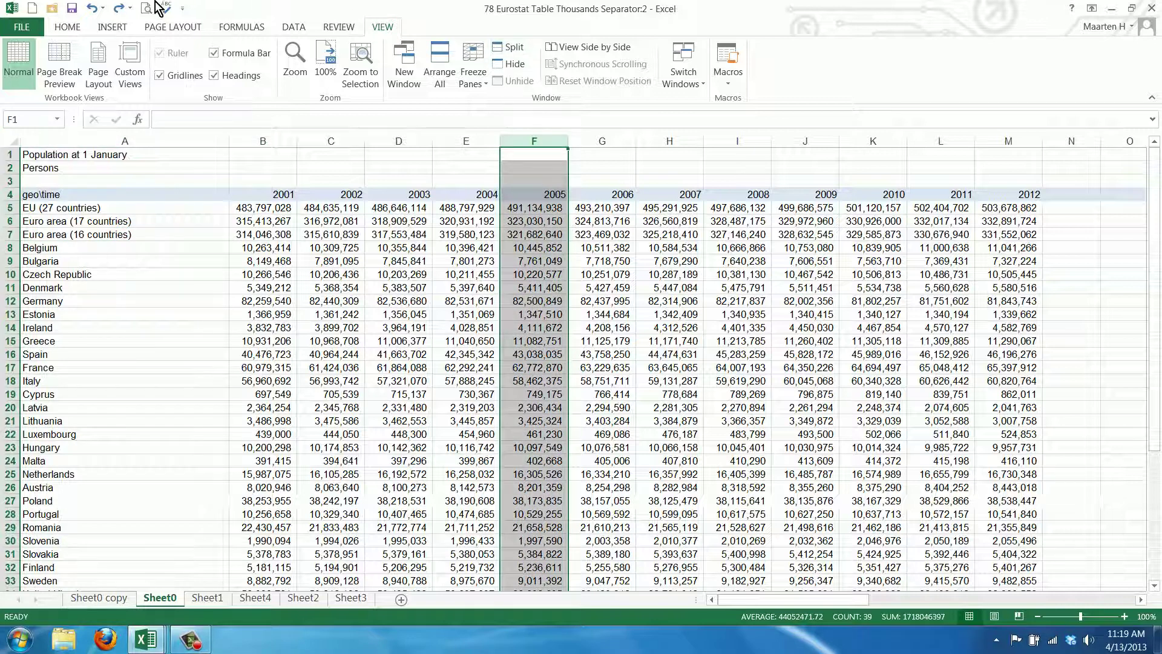
left_click(79, 28)
left_click(382, 28)
left_click(510, 52)
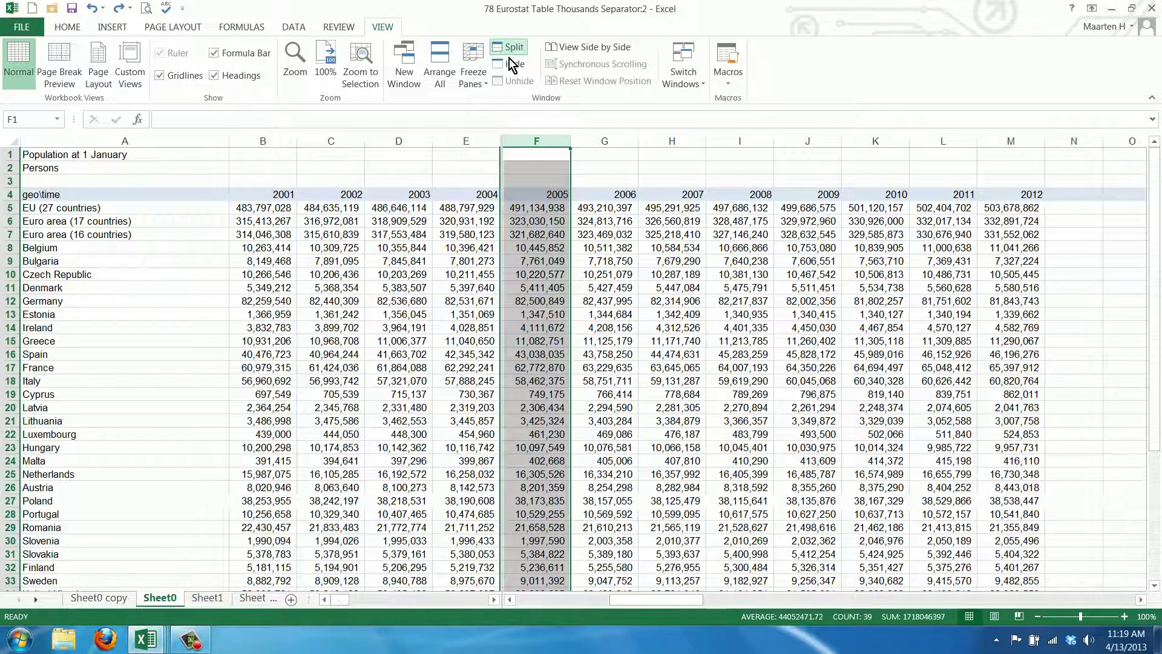
left_click(536, 234)
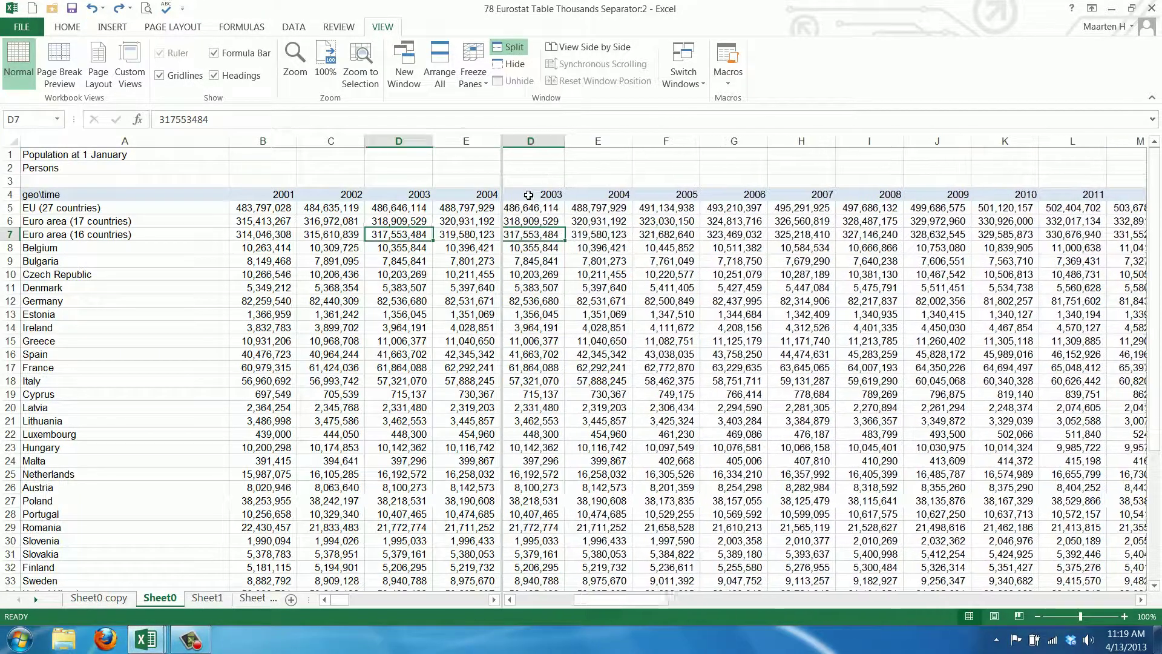
key("Left")
key("Left")
key("Left")
key("Right")
key("Right")
key("Right")
key("Right")
key("Right")
key("Right")
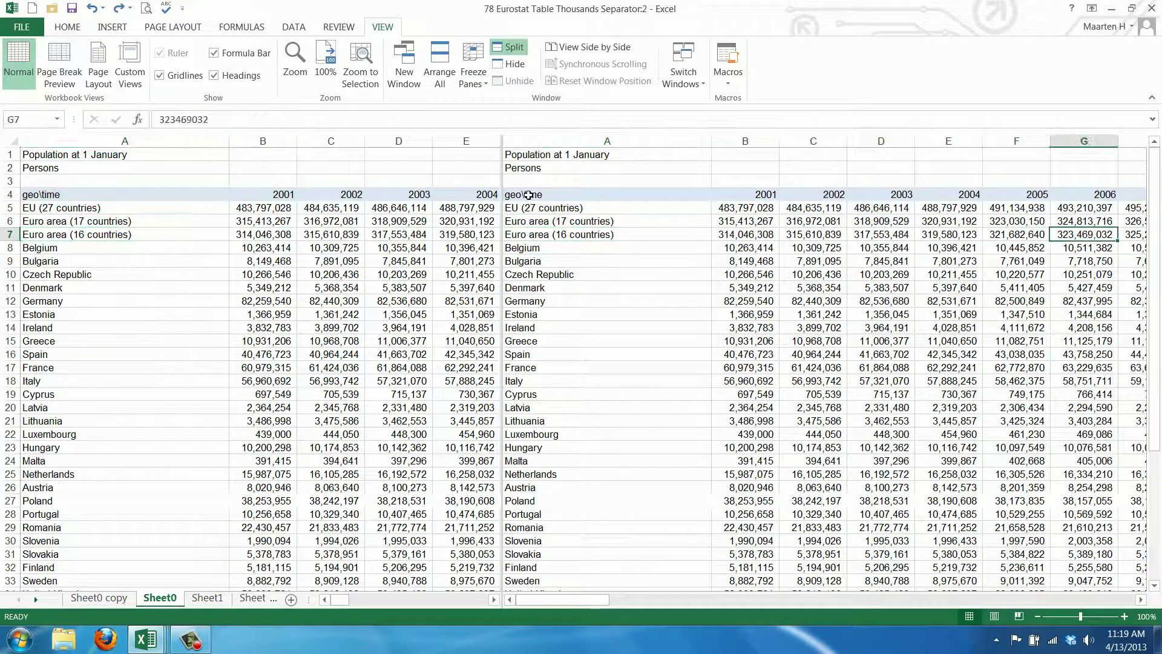
key("Right")
key("Right")
key("Right")
key("Right")
key("Right")
key("Right")
key("Right")
key("Right")
key("Right")
key("Right")
key("Right")
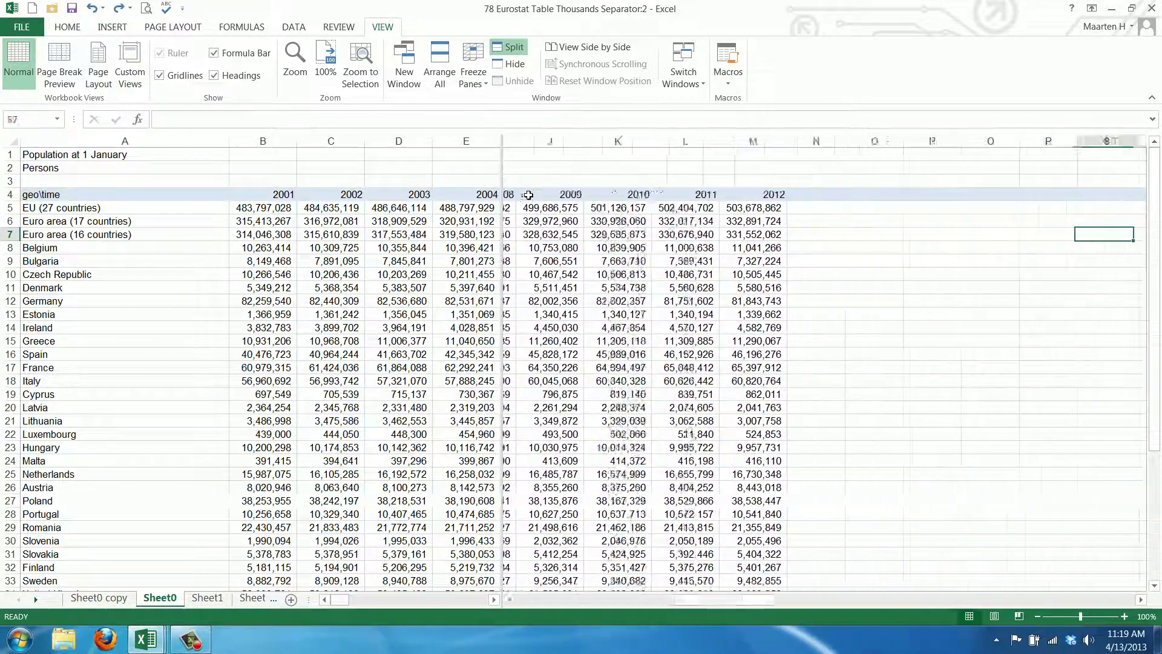
key("Right")
key("Right")
key("Right")
key("Left")
key("Left")
key("Left")
key("Left")
key("Down")
key("Down")
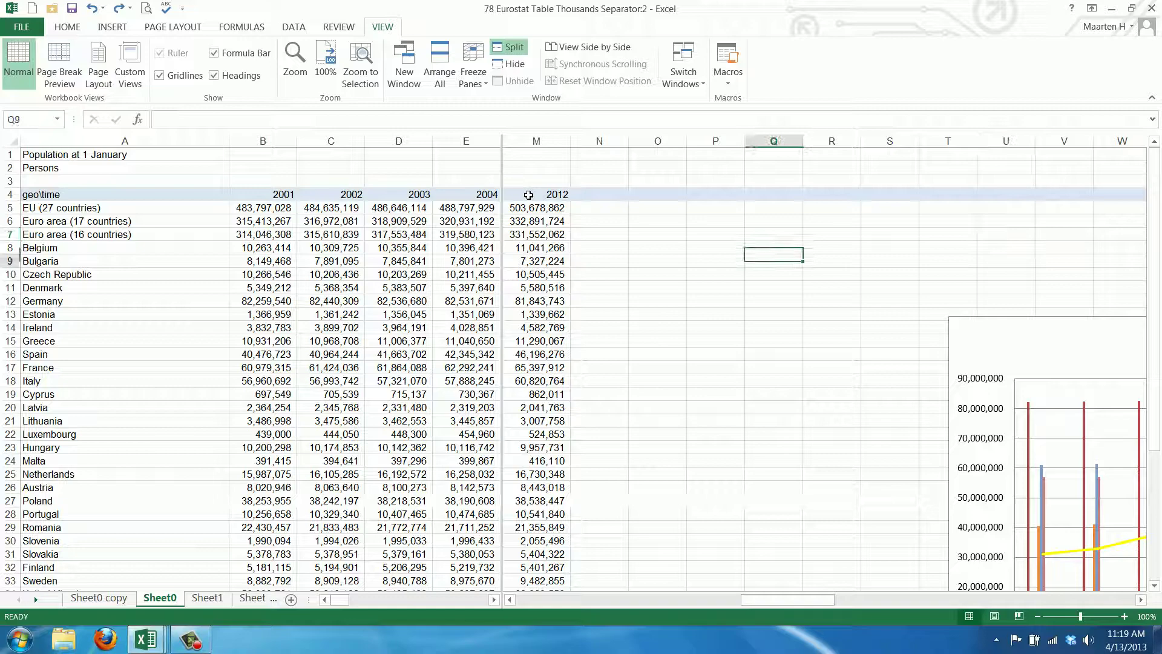
key("Down")
key("Down")
key("Down")
key("Down")
key("Down")
key("Down")
key("Right")
key("Right")
key("Right")
key("Right")
key("Right")
key("Right")
key("Right")
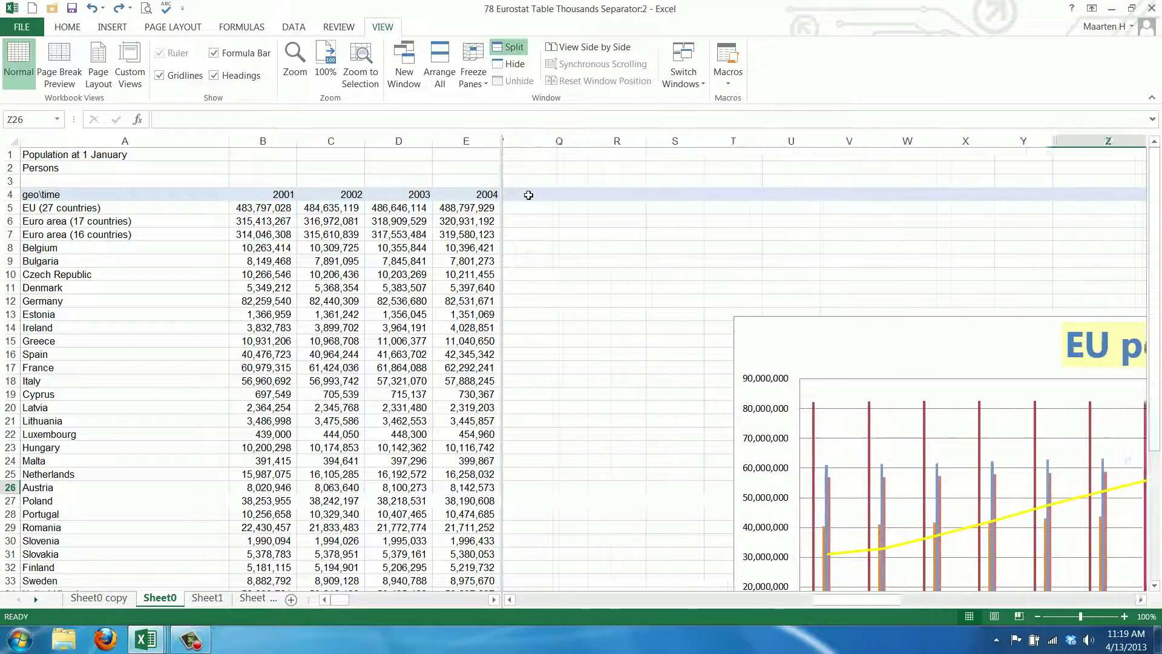
key("Right")
key("Right")
key("Right")
key("Left")
key("Left")
key("Left")
key("Left")
key("Left")
key("Left")
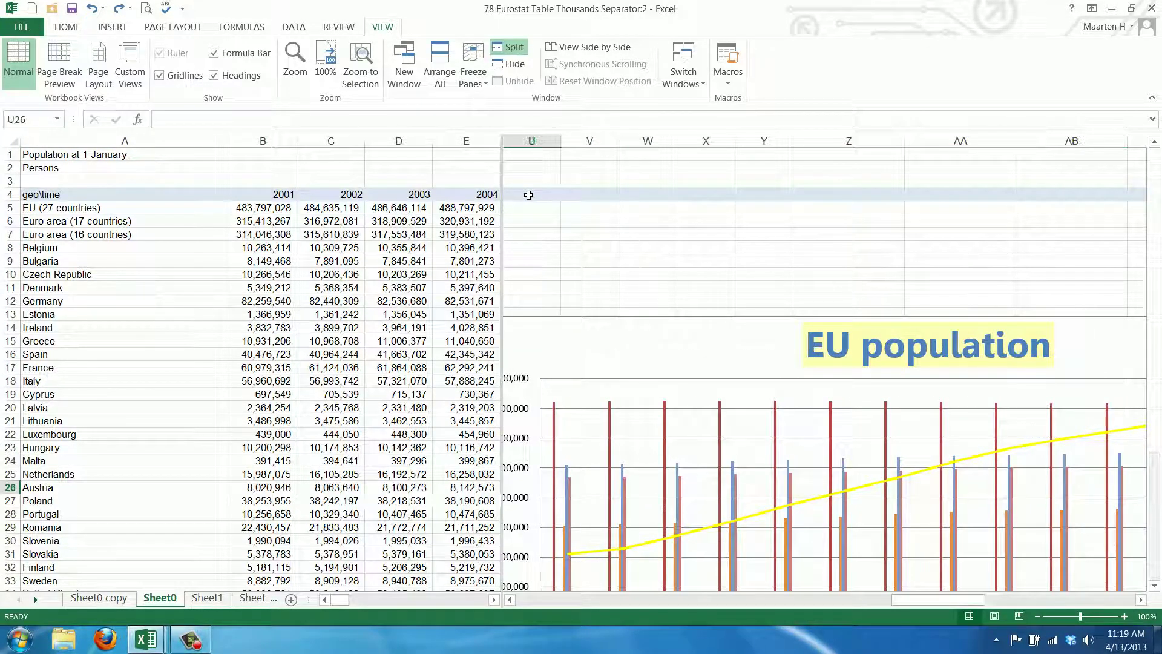
key("Left")
key("Left")
key("Left")
key("Left")
key("Left")
key("Left")
key("Left")
key("Left")
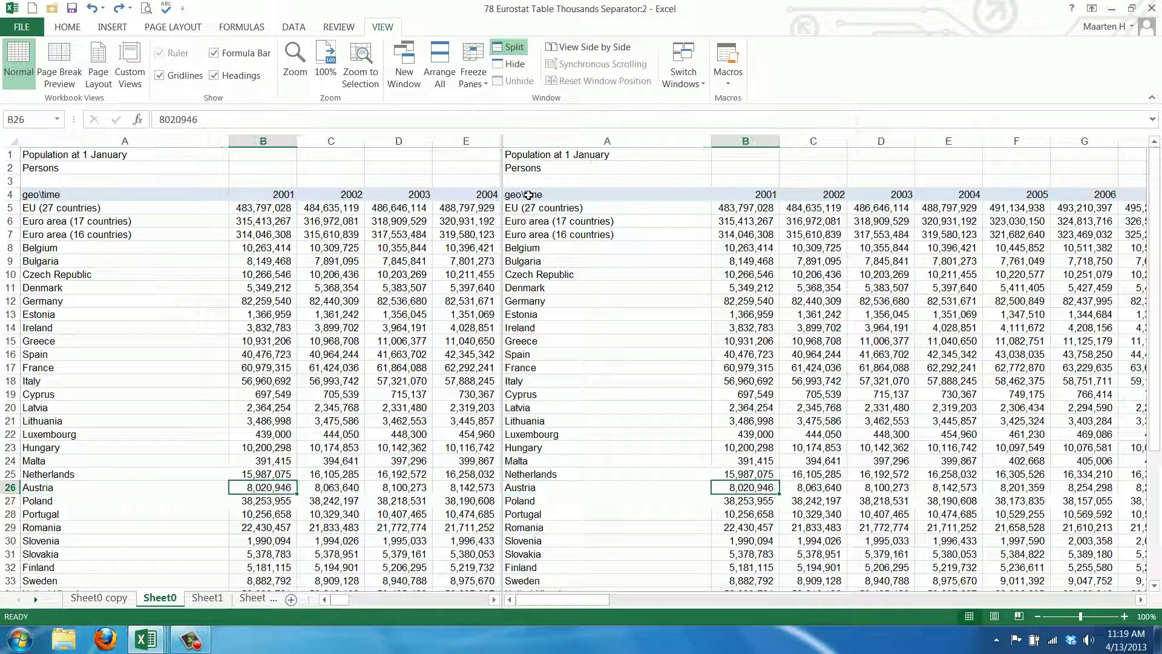
key("Left")
key("Left")
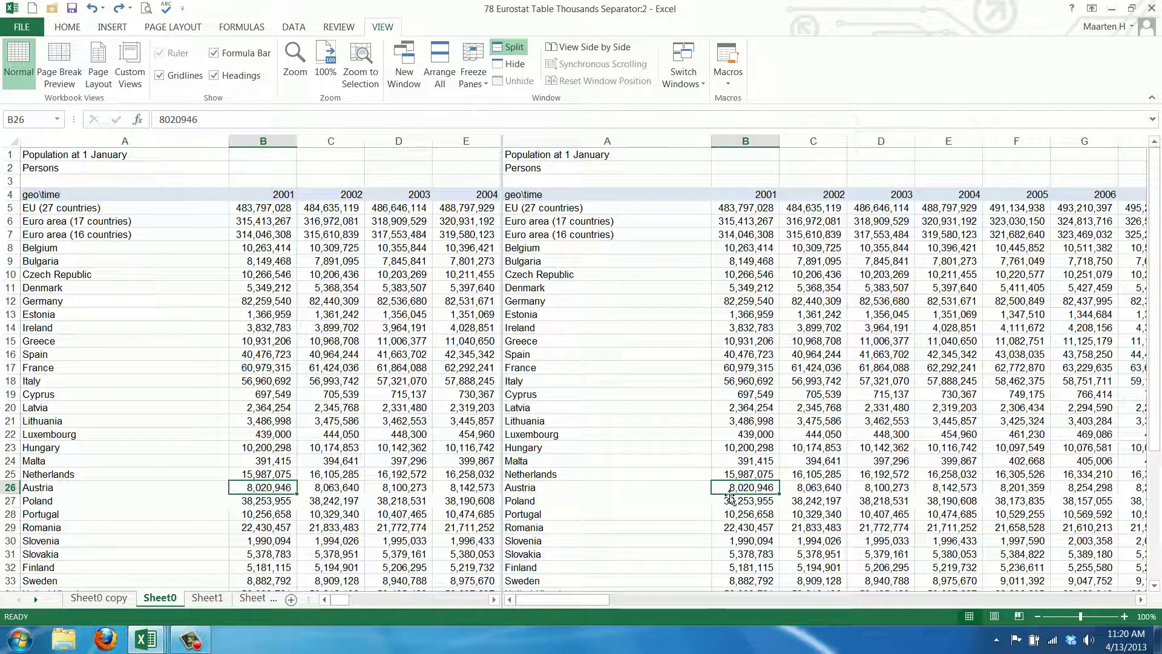
- Move the right pane to column D, row 42, so the EU population chart shows
key("Right")
key("Right")
key("Right")
key("Right")
key("Right")
key("Right")
key("Right")
key("Right")
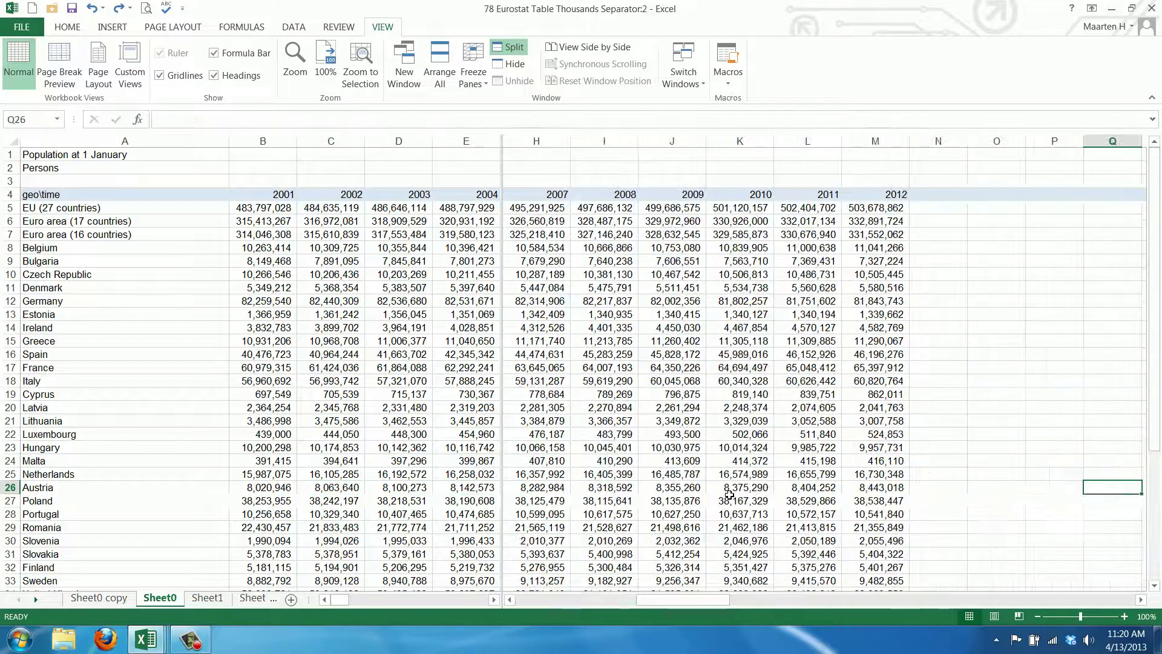
key("Right")
key("Right")
key("Right")
key("Down")
key("Down")
key("Down")
key("Down")
key("Down")
key("Down")
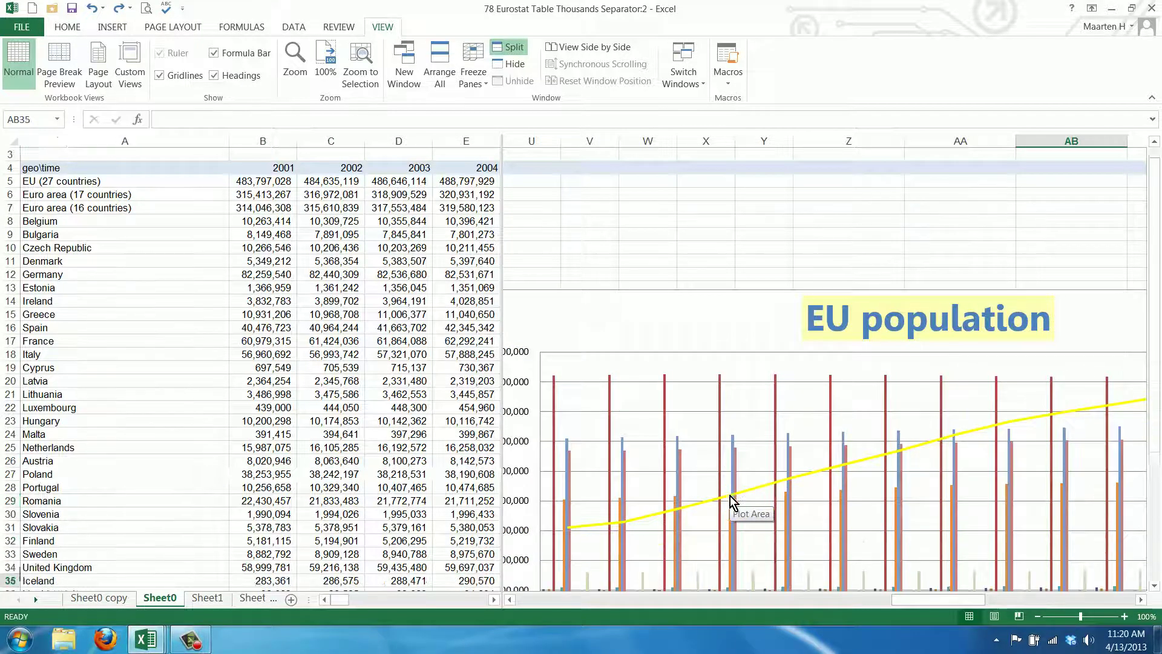
key("Down")
key("Down")
key("Down")
- Browse country population rows and later years in the left pane, ending at row 41's country
left_click(466, 354)
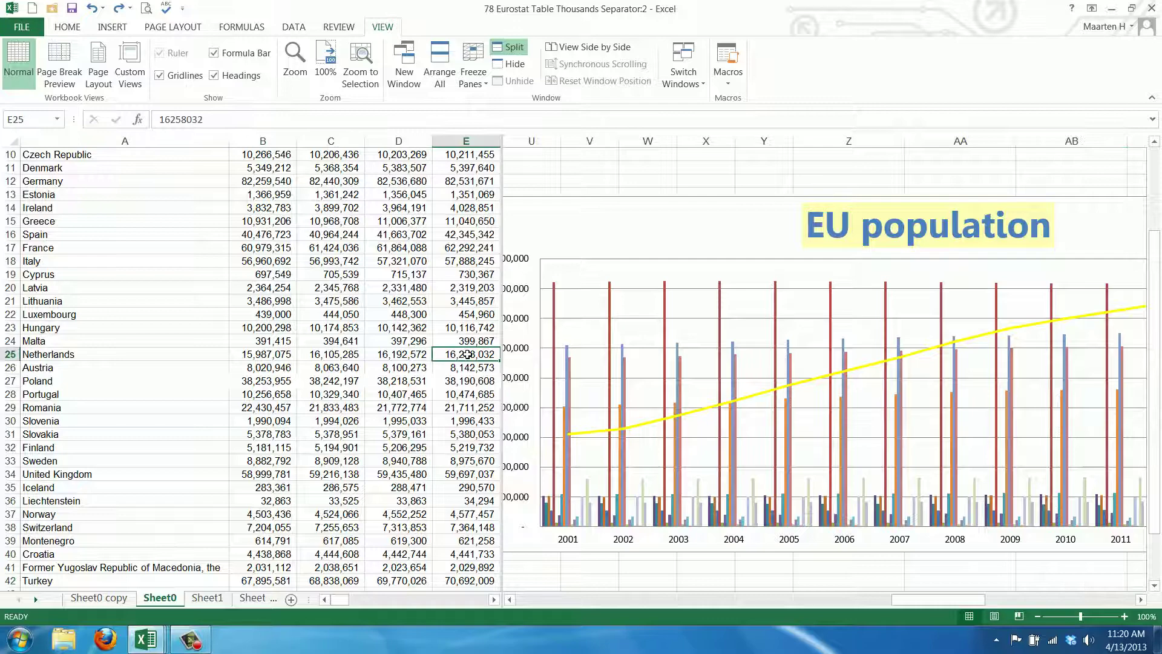
key("Right")
key("Right")
key("Right")
key("Right")
key("Left")
key("Left")
key("Left")
key("Left")
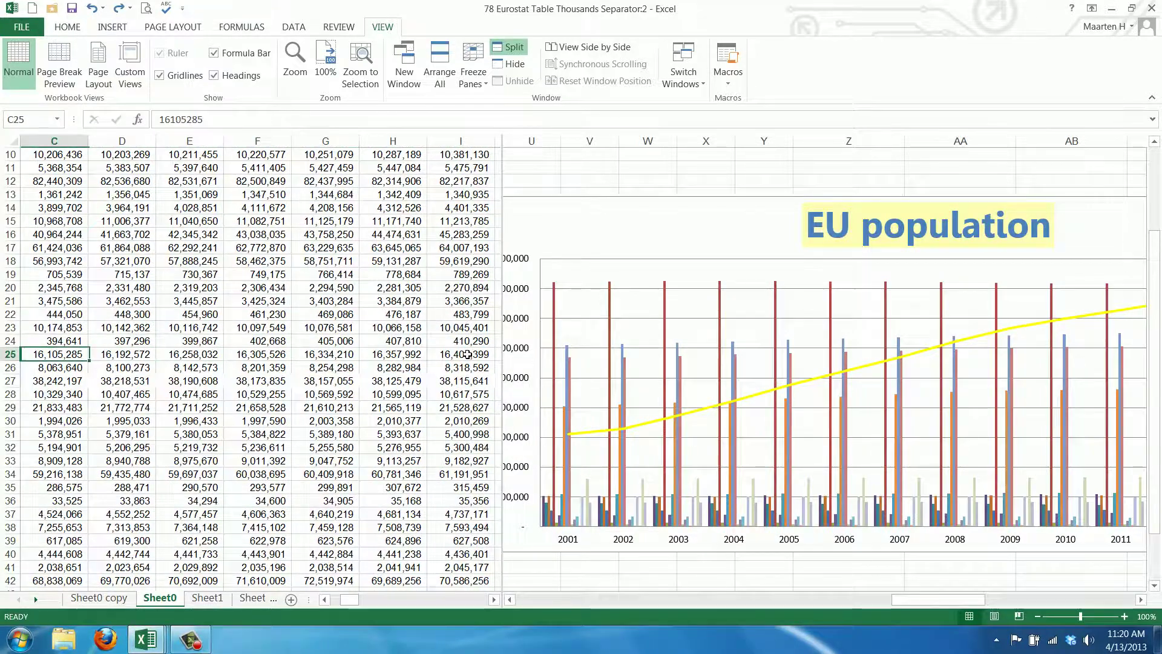
key("Left")
key("Left")
key("Left")
key("Up")
key("Up")
key("Up")
key("Up")
key("Up")
key("Up")
key("Up")
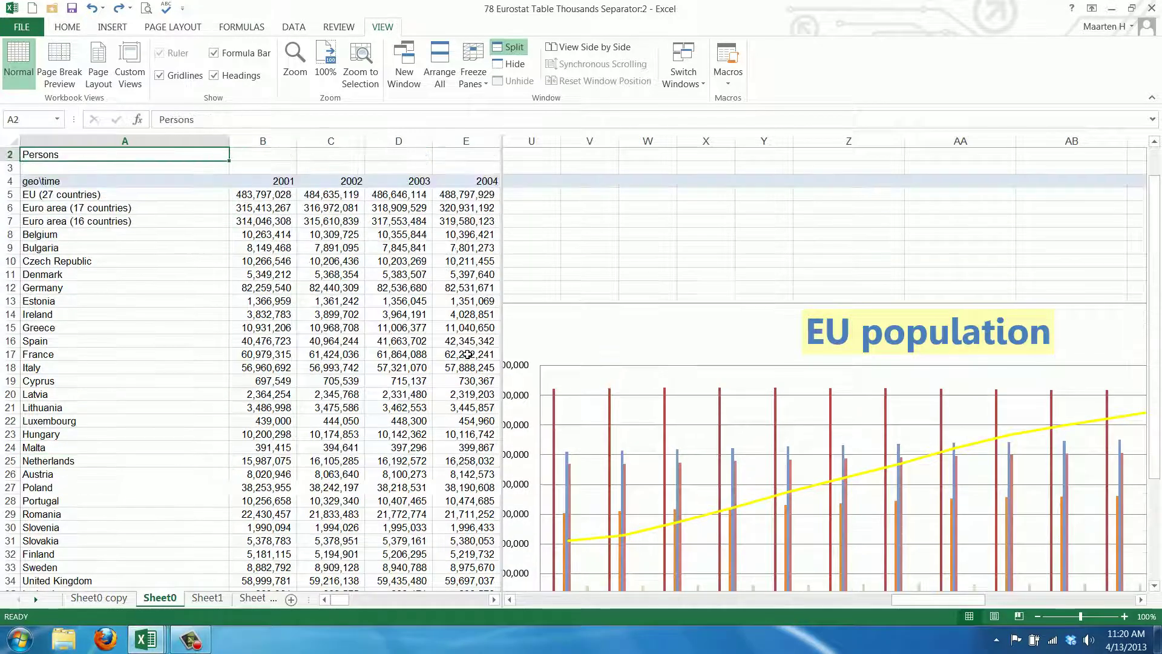
key("Up")
key("Right")
key("Right")
key("Down")
key("Down")
key("Down")
key("Down")
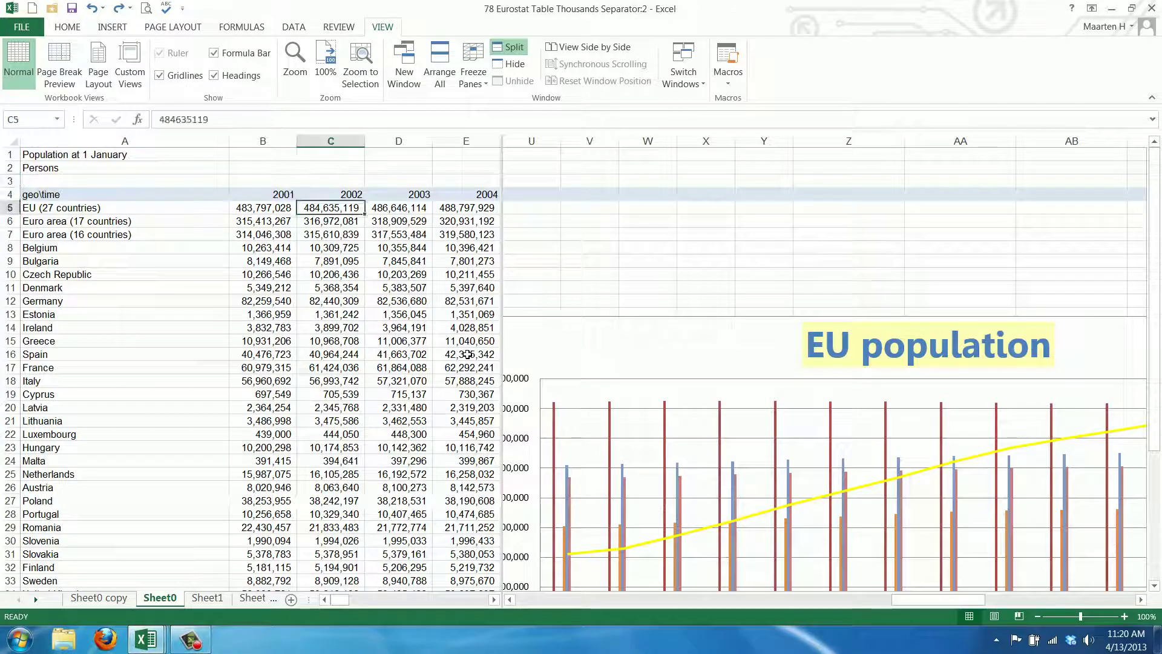
key("Down")
key("Down")
key("Down")
key("Down")
key("Down")
key("Down")
key("Down")
key("Down")
key("Down")
key("Right")
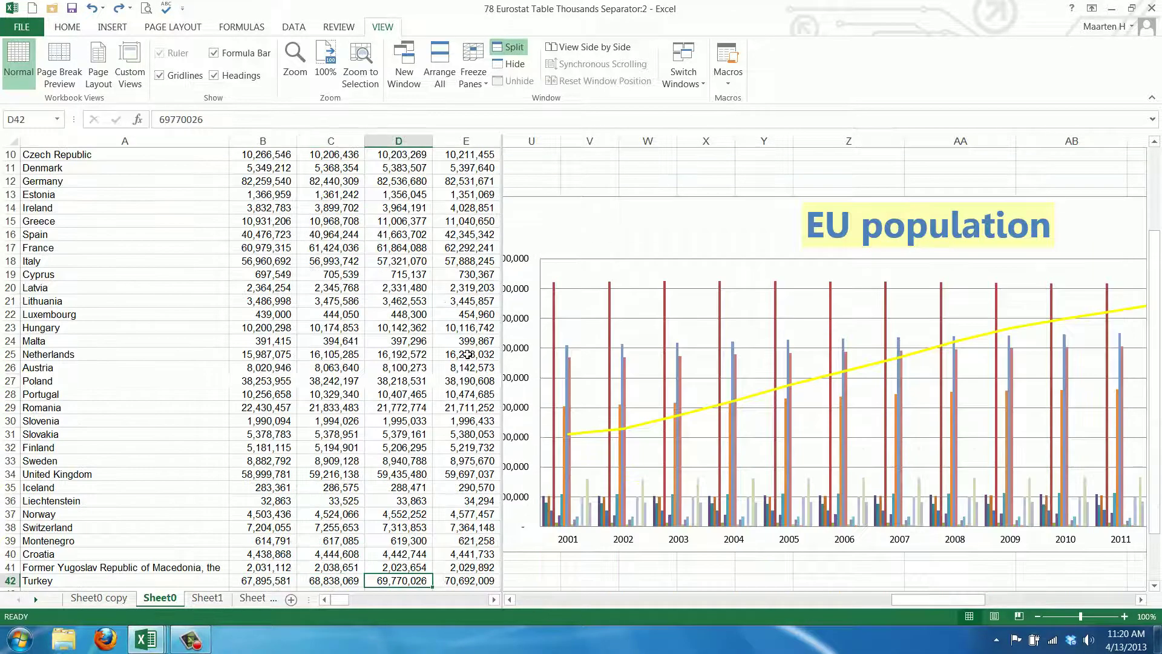
key("Right")
key("Right")
key("Left")
key("Left")
key("Left")
key("Left")
key("Left")
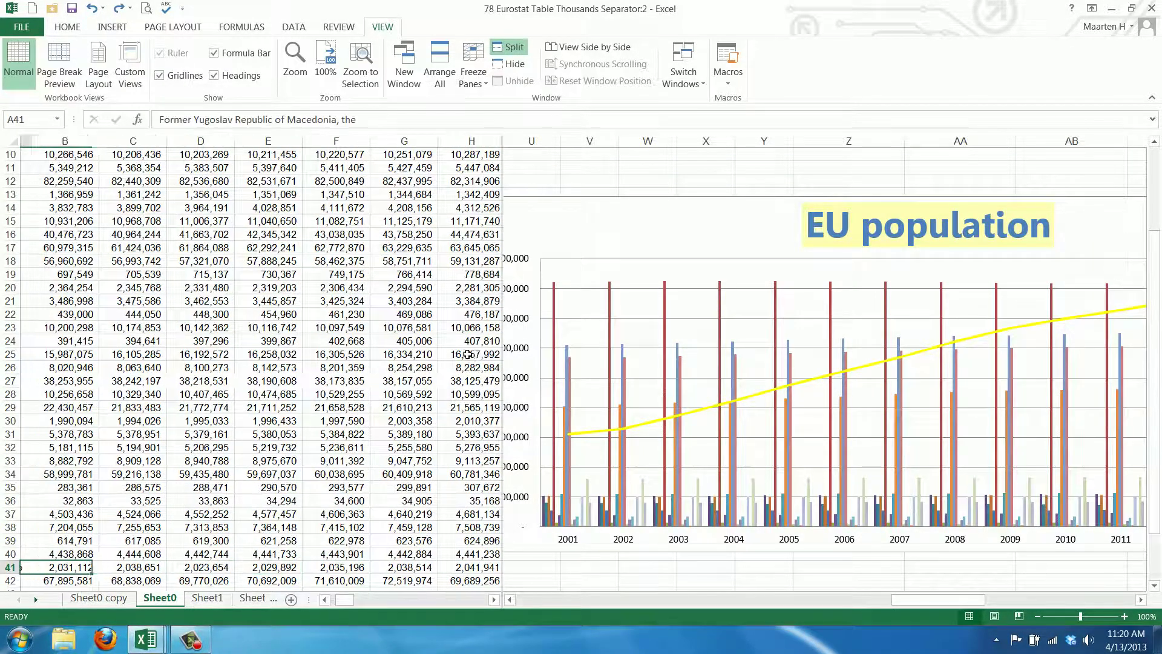
- Toggle View > Split off so one full-width grid of population figures remains
left_click(508, 47)
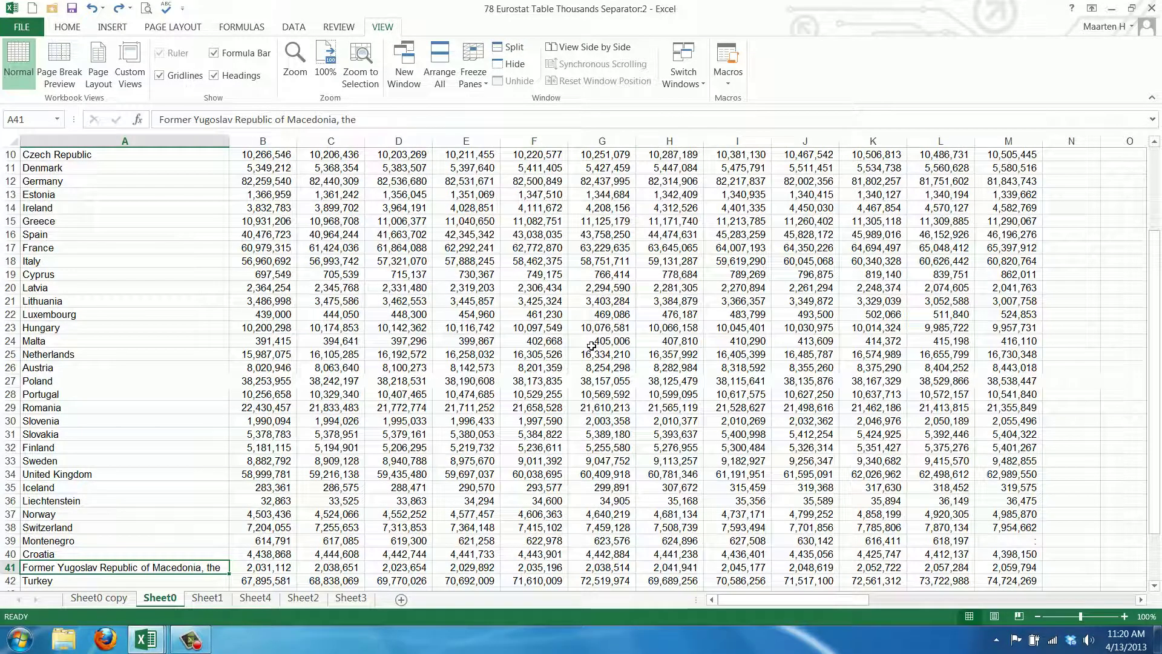